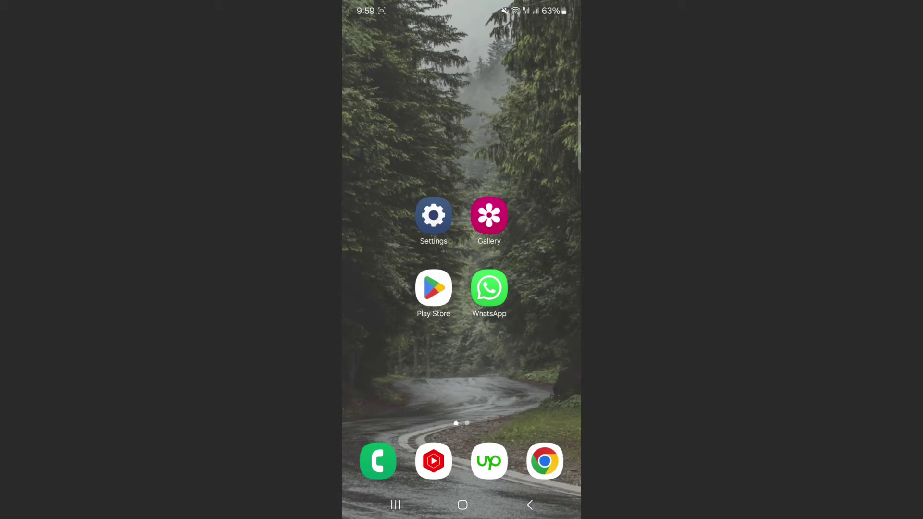
- Open Settings and go into Display, with Font size and style in view
click(433, 216)
scroll(462, 289, down, 5)
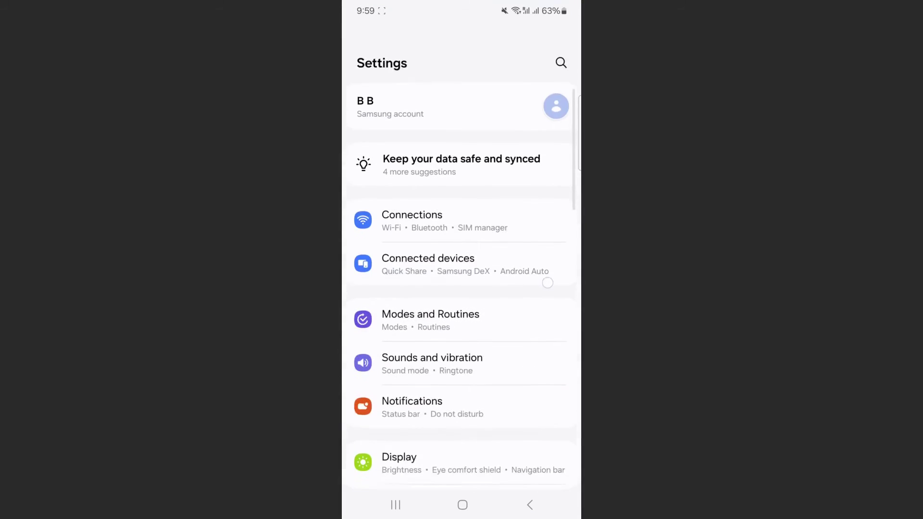
scroll(462, 288, down, 1)
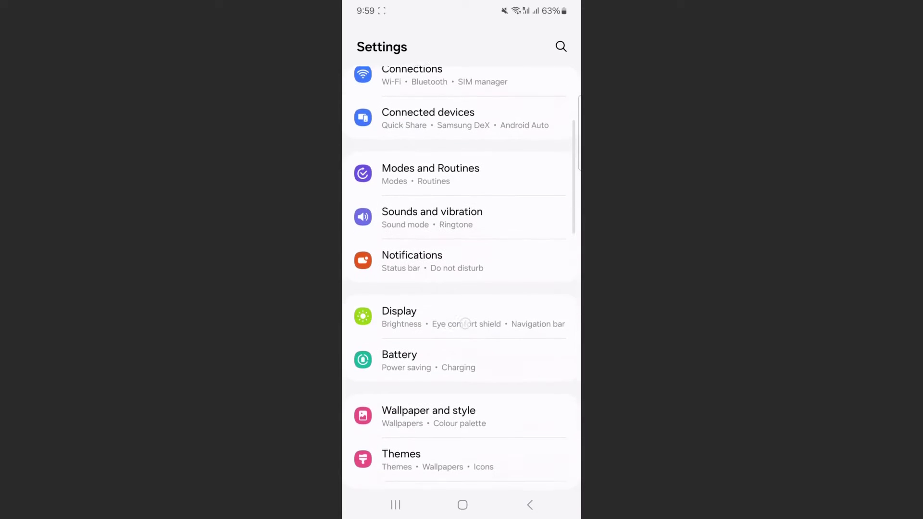
click(535, 313)
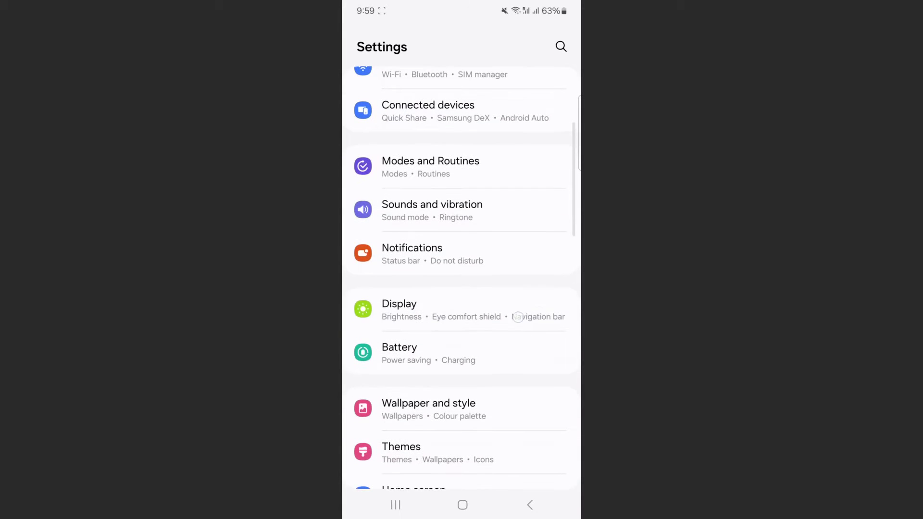
click(535, 312)
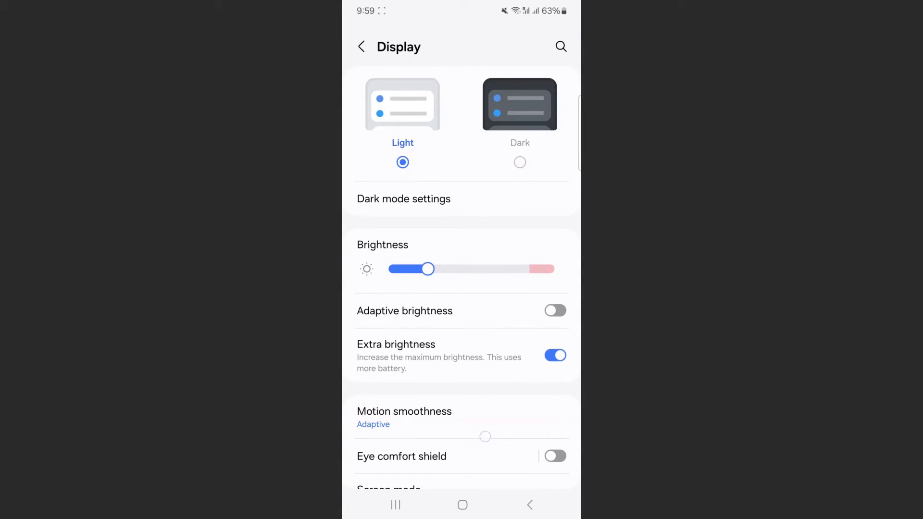
drag(485, 437, 522, 310)
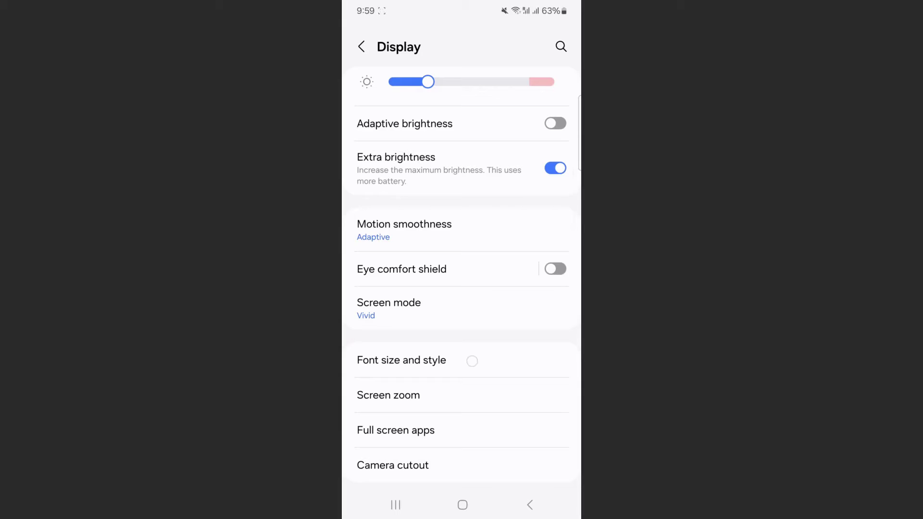
drag(469, 360, 474, 341)
click(435, 341)
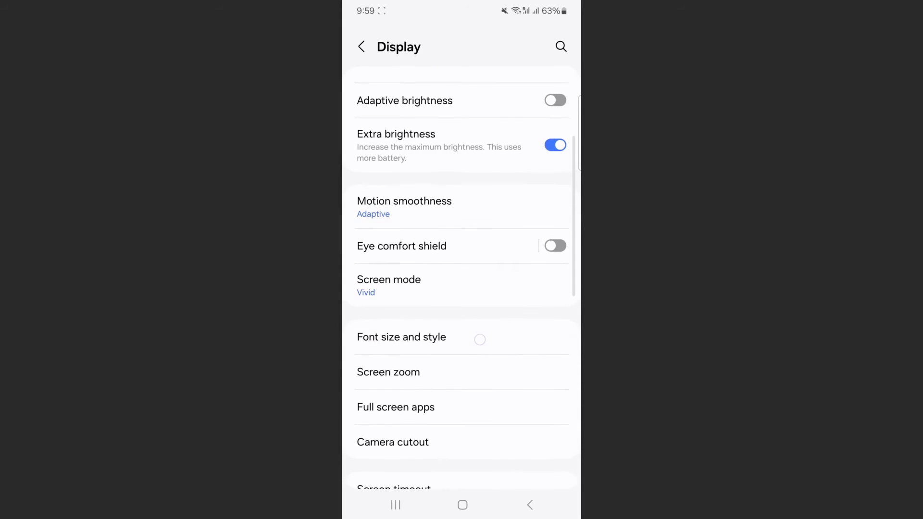
- In Font size and style, choose Gothic Bold as the font style
click(469, 337)
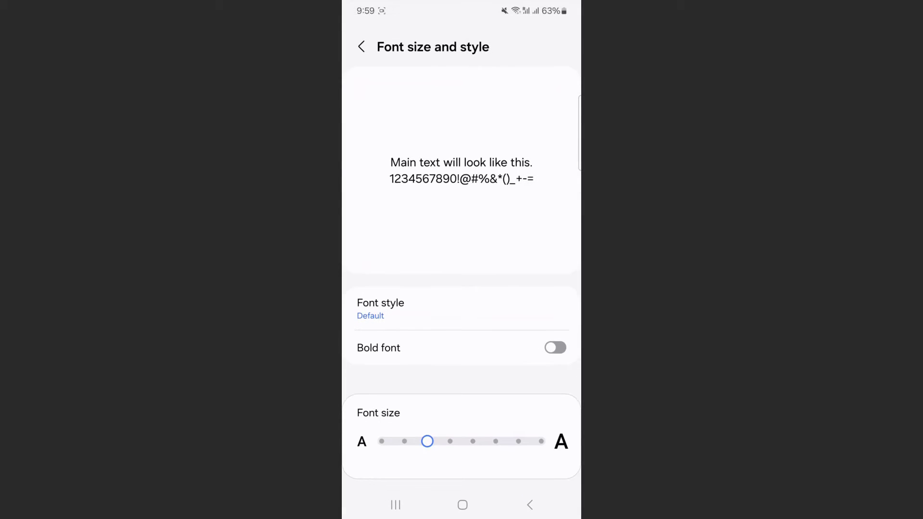
click(491, 303)
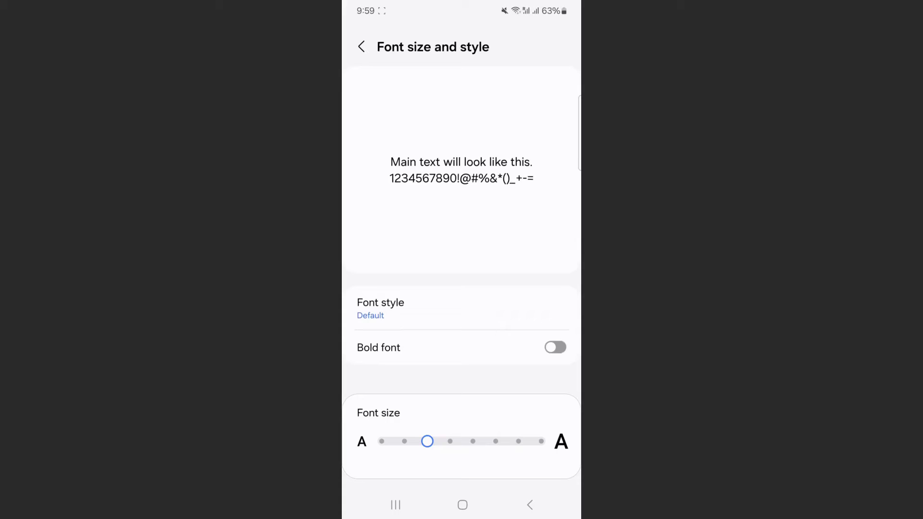
click(481, 313)
drag(482, 313, 402, 323)
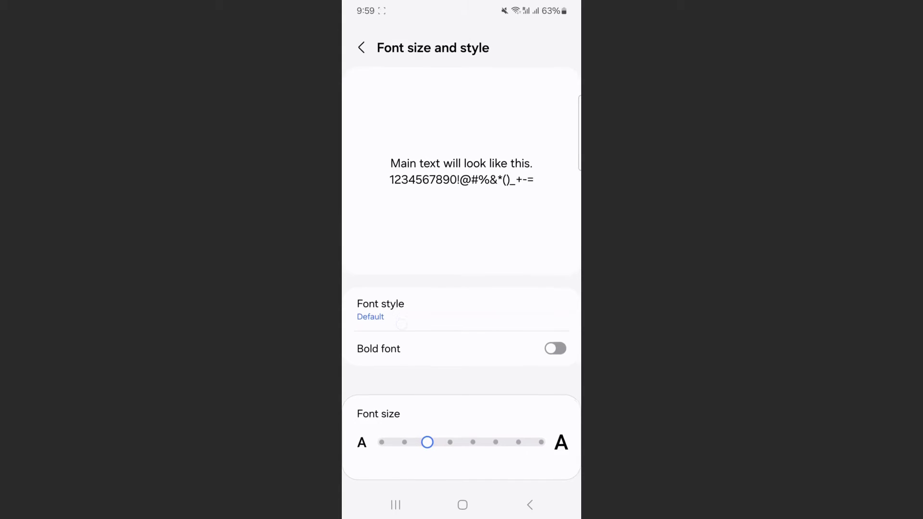
click(453, 315)
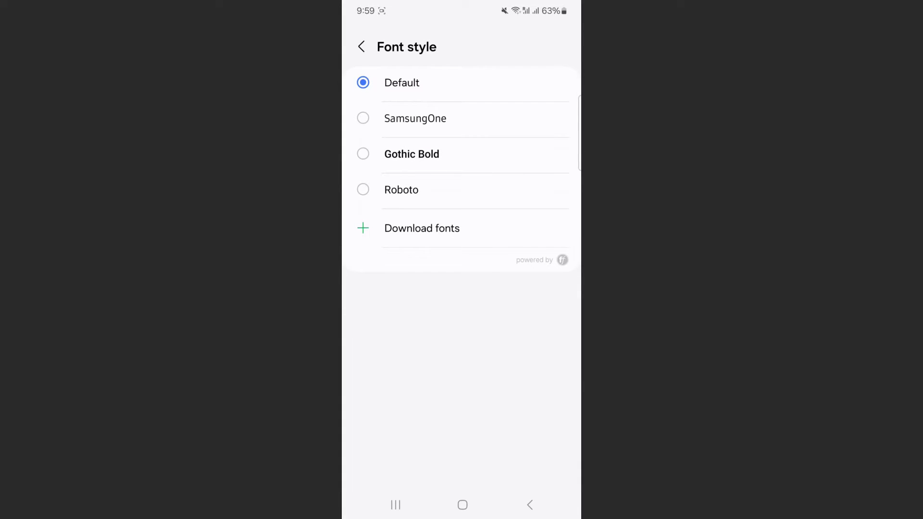
click(493, 173)
click(460, 309)
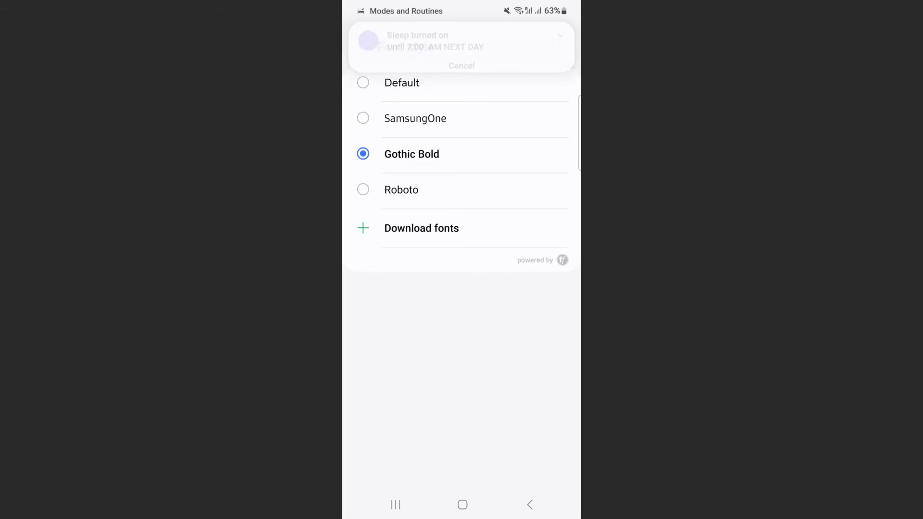
click(471, 68)
click(421, 228)
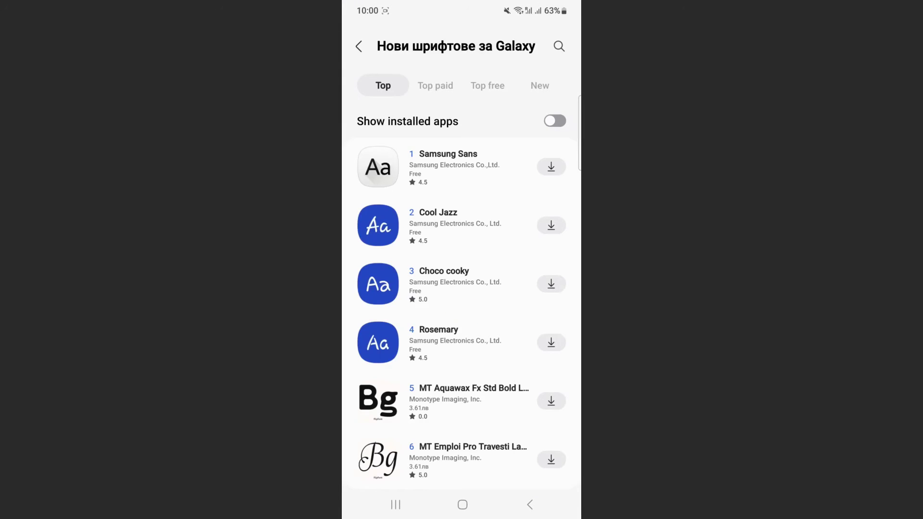
scroll(488, 263, down, 8)
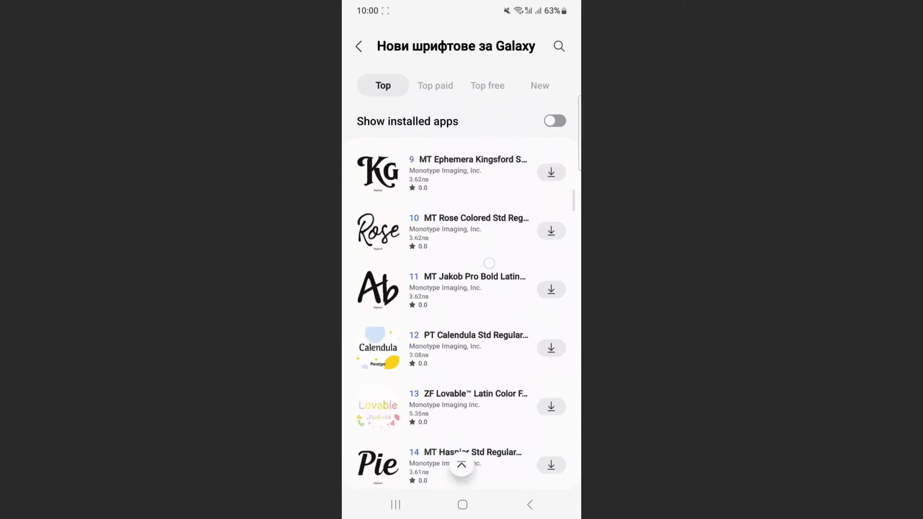
click(529, 503)
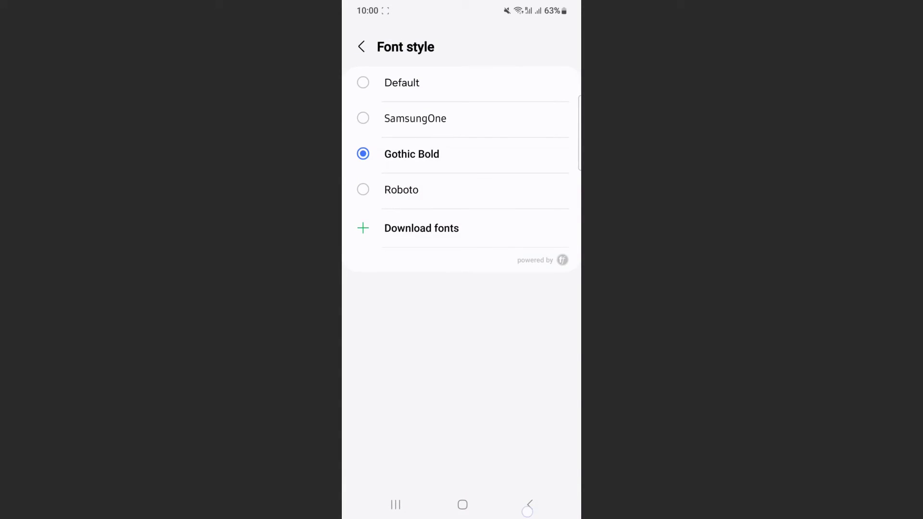
- Go back three levels, from the font pages through Display, to main Settings
click(529, 503)
click(530, 504)
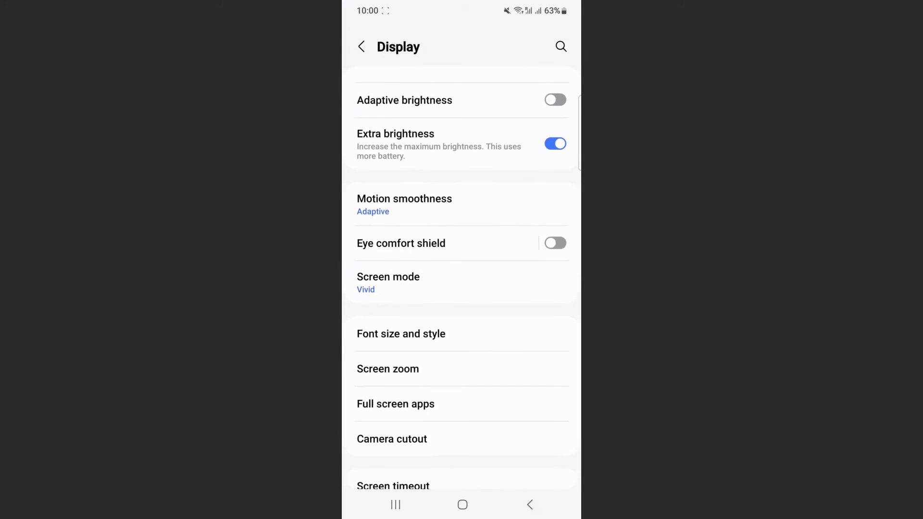
click(529, 504)
scroll(517, 224, up, 5)
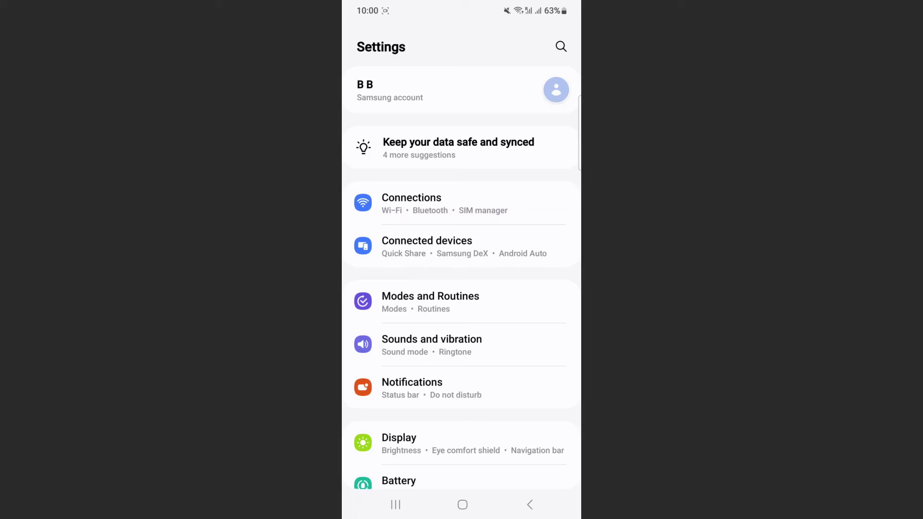
- Search Settings for 'font styl' and open the Font size and style result
click(561, 47)
text(f)
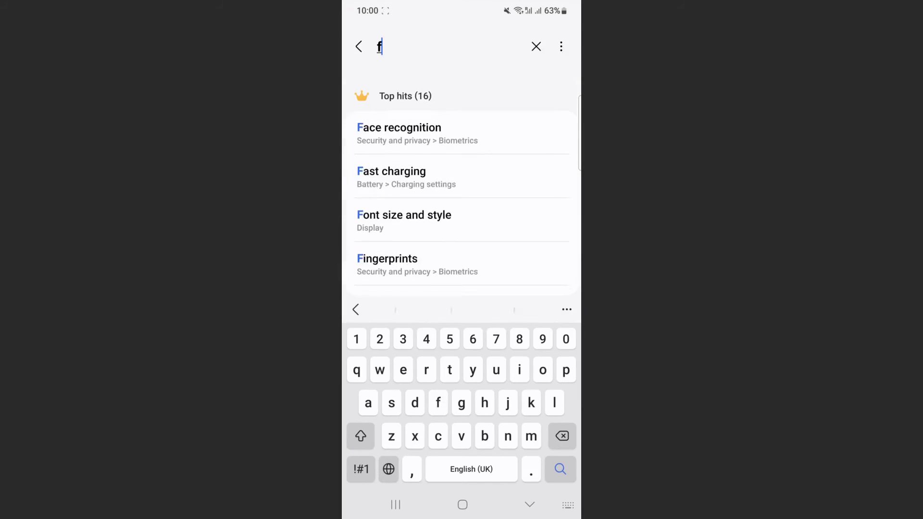
text(ont s)
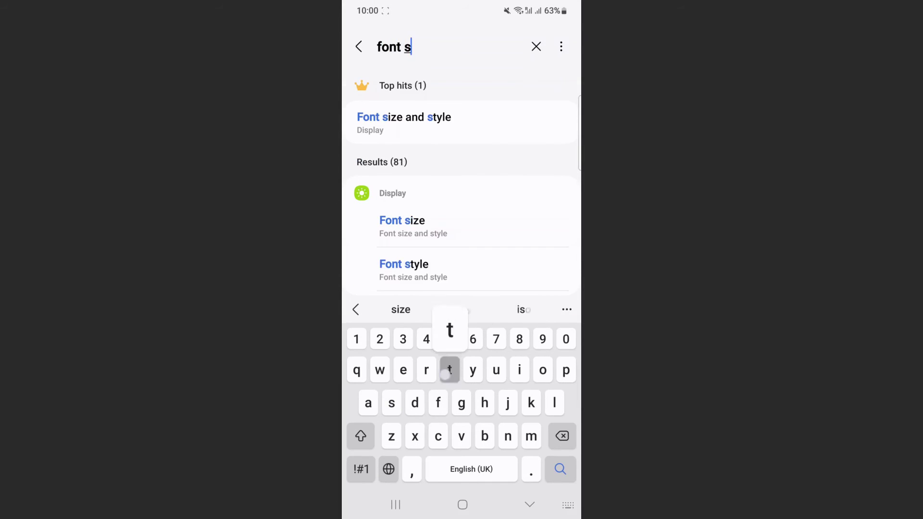
text(tyl)
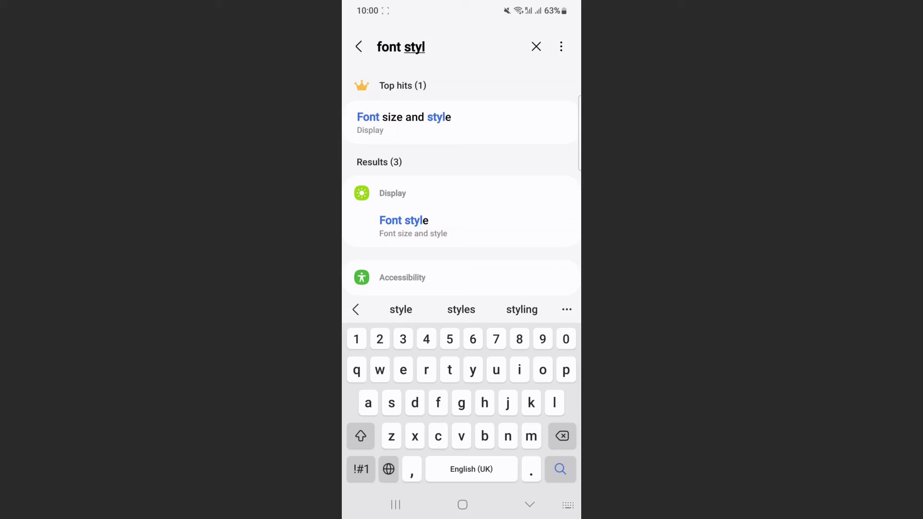
click(461, 124)
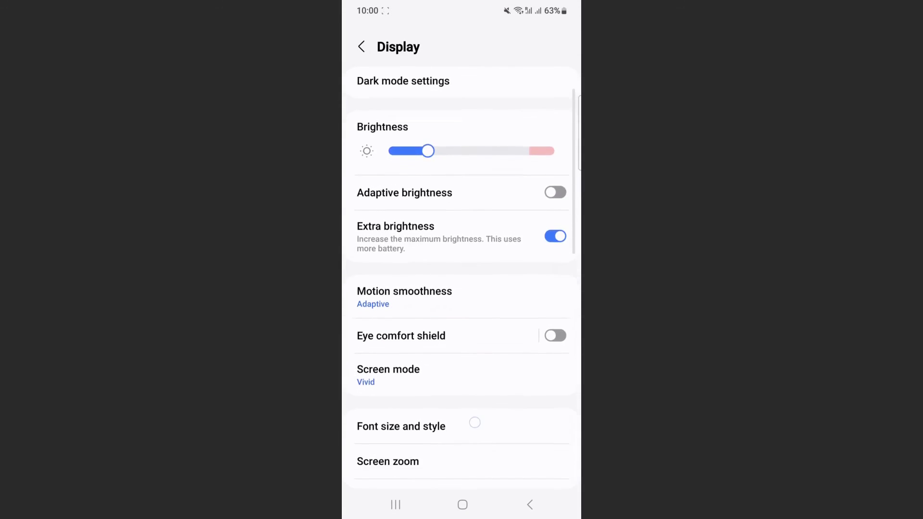
- Reopen Font size and style's Font style list, showing Gothic Bold selected
click(472, 331)
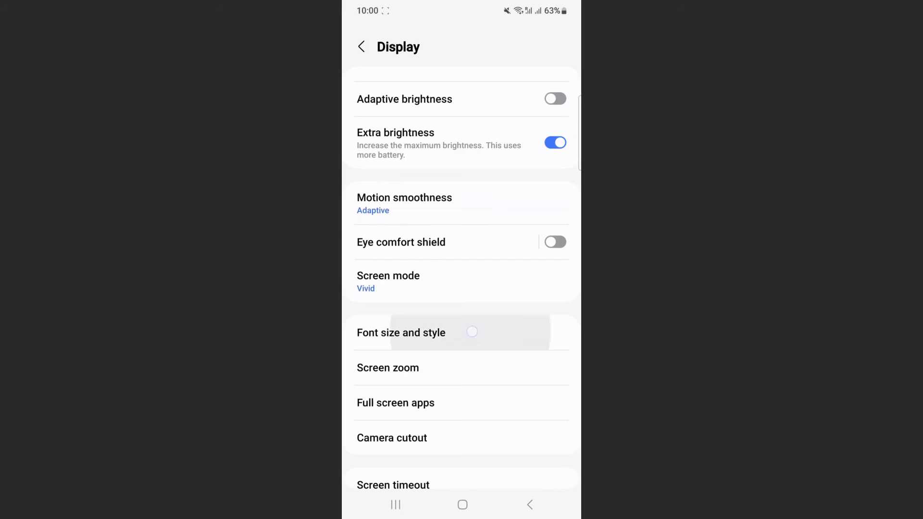
click(443, 305)
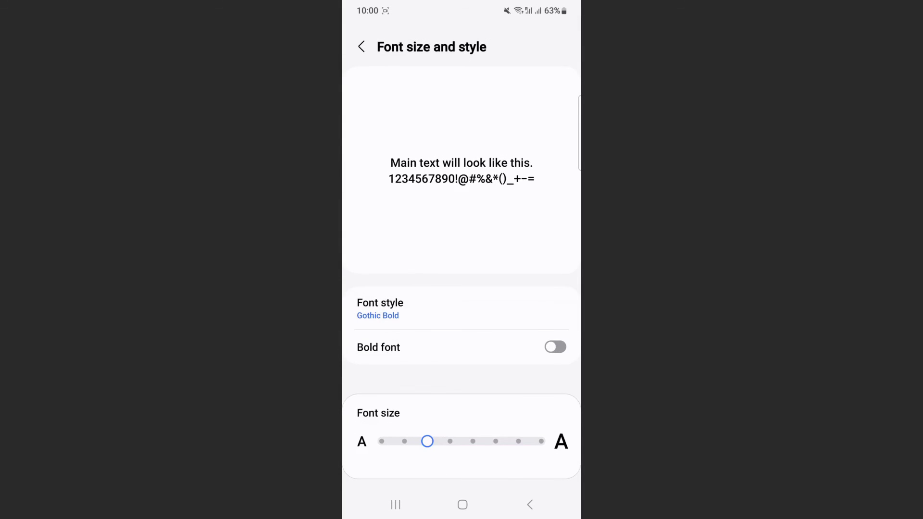
click(455, 307)
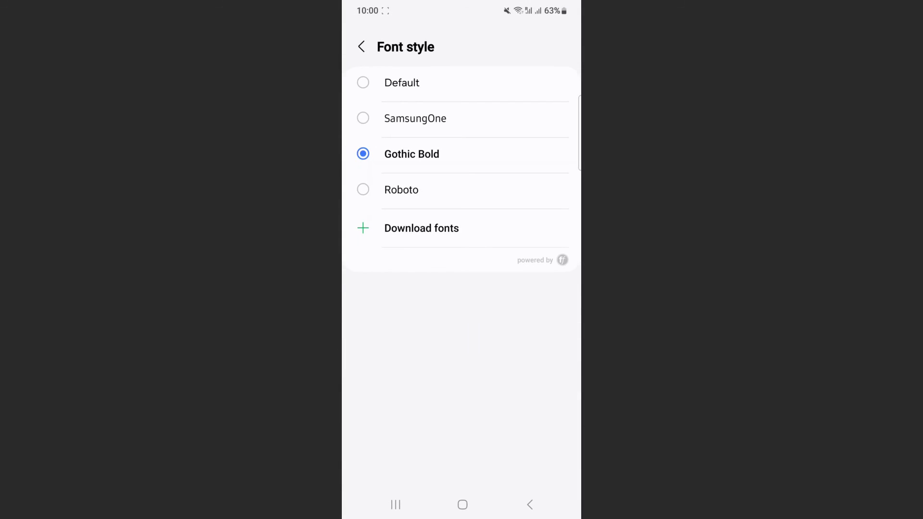